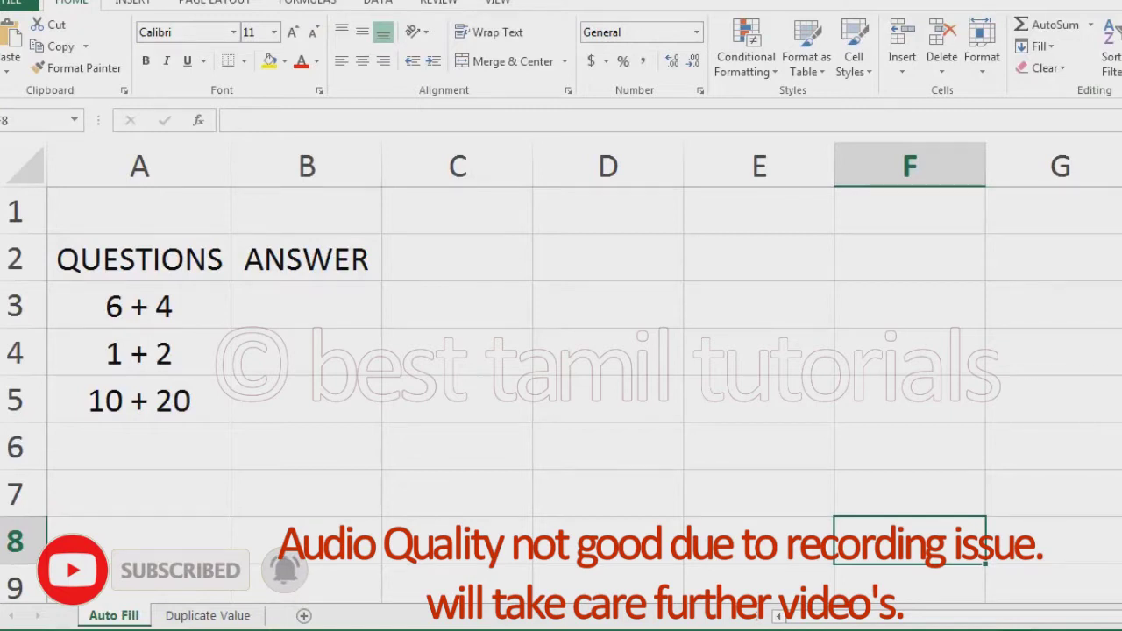
Pick 10, 3 and 30 from the drop-down lists in B3, B4 and B5
left_click(306, 304)
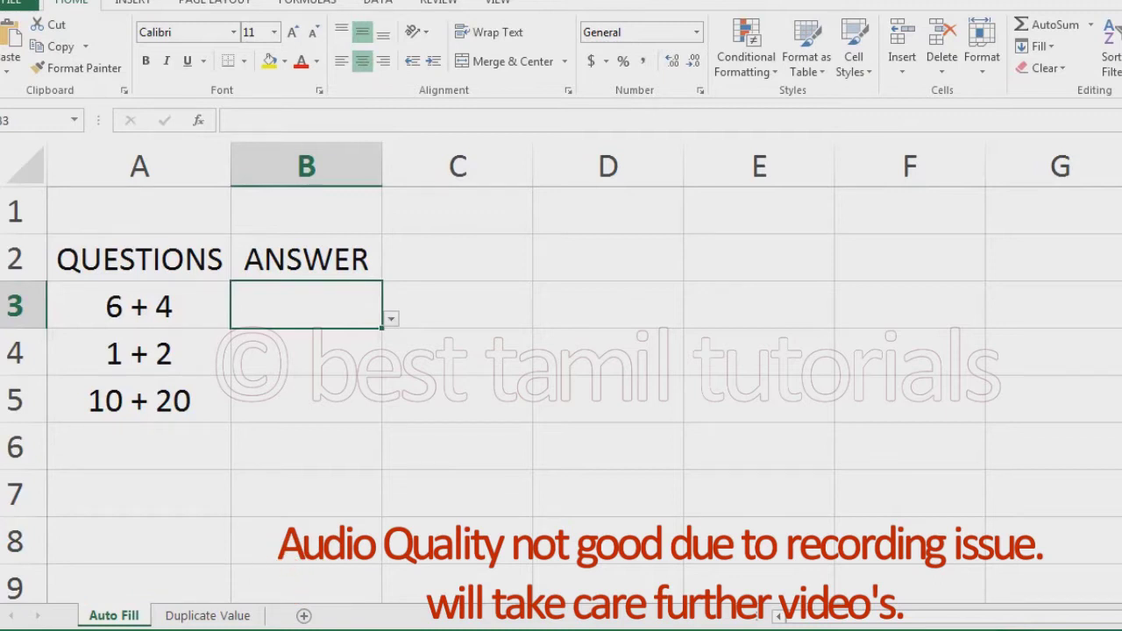
key("alt+Down")
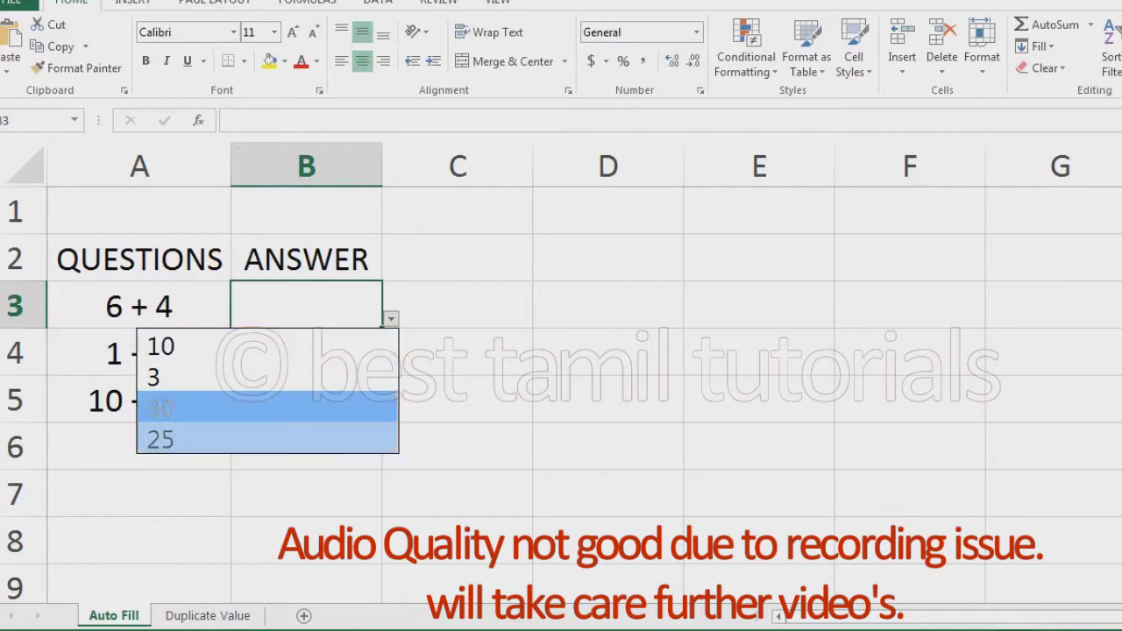
key("Up")
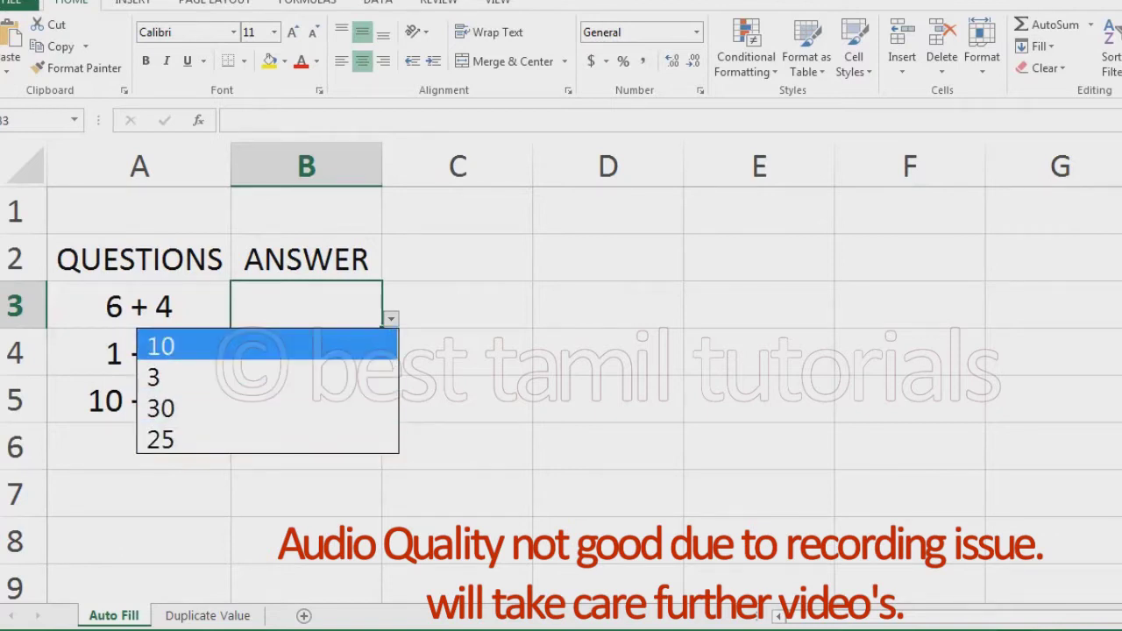
key("Return")
key("Return")
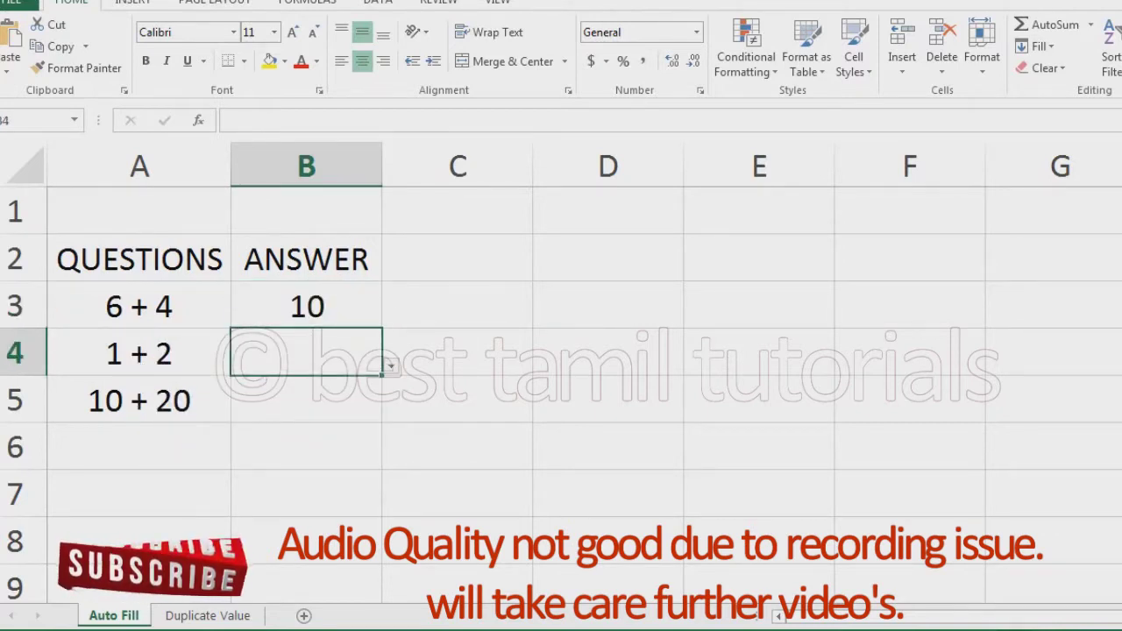
key("alt+Down")
key("Down")
key("Down")
key("Return")
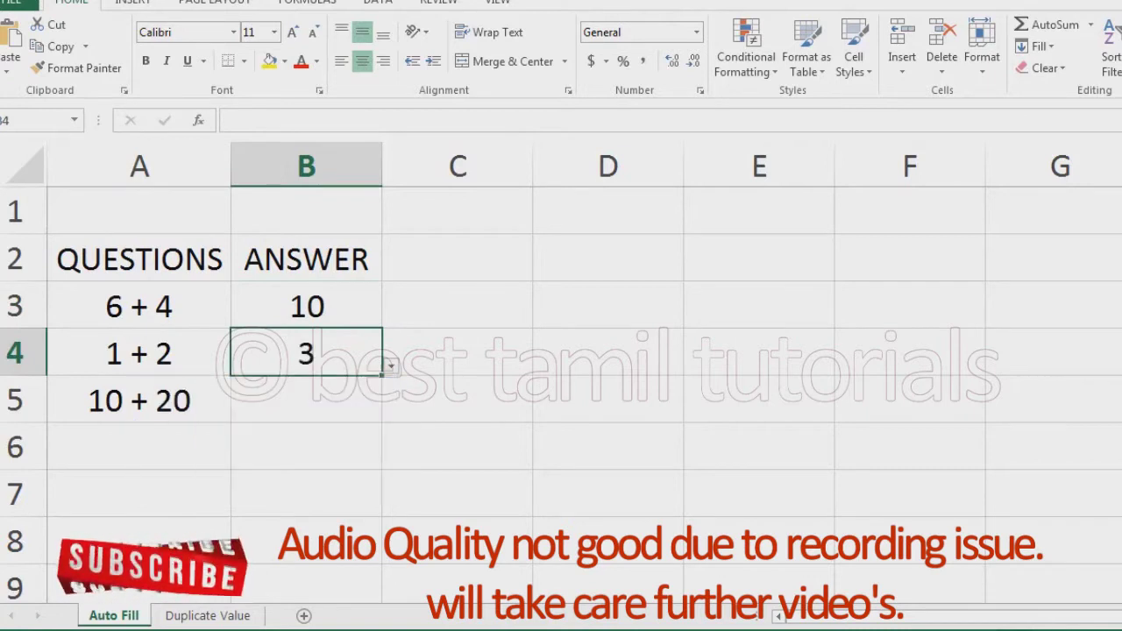
key("Return")
key("alt+Down")
key("Down")
key("Down")
key("Down")
key("Return")
Enter 2 in B5 to confirm it is rejected, cancelling the error to keep 30
left_click(457, 445)
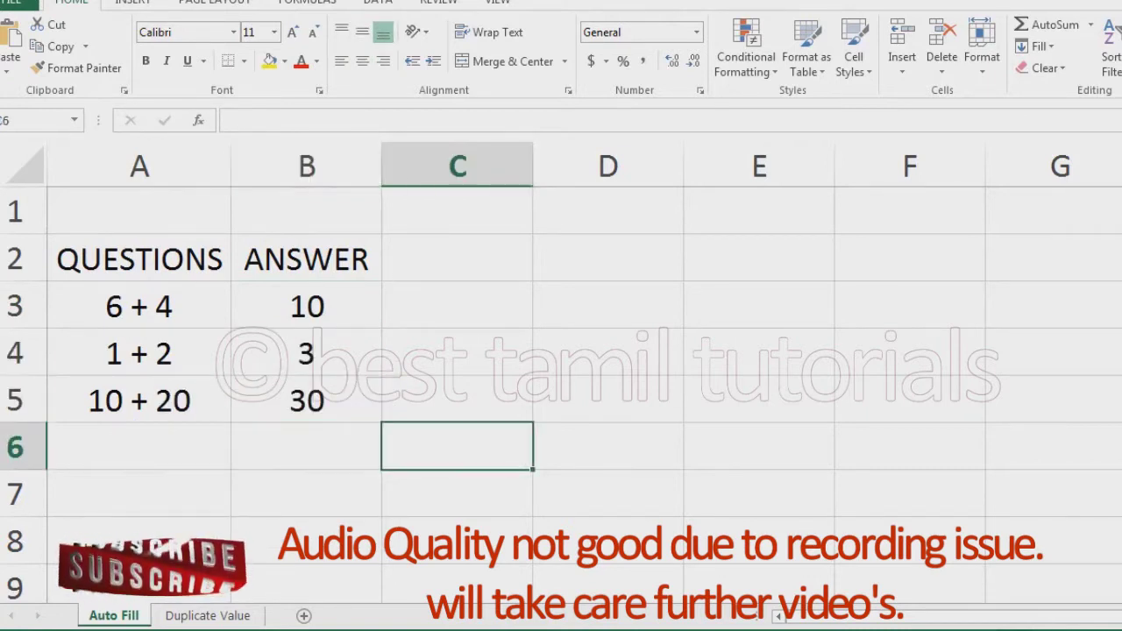
left_click(306, 399)
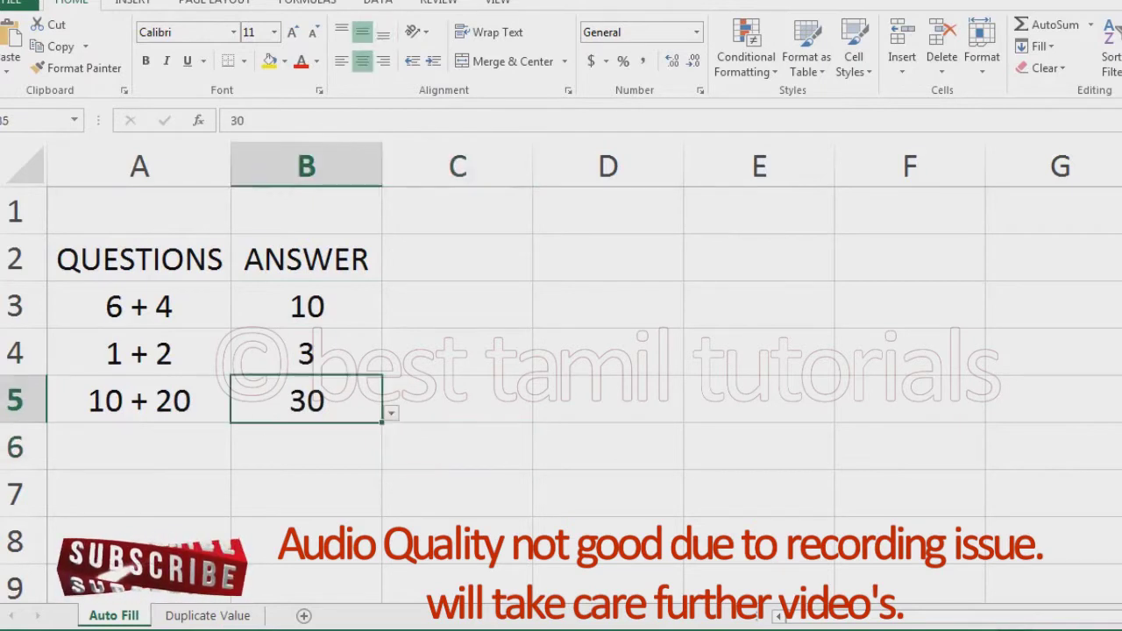
type("2")
key("Return")
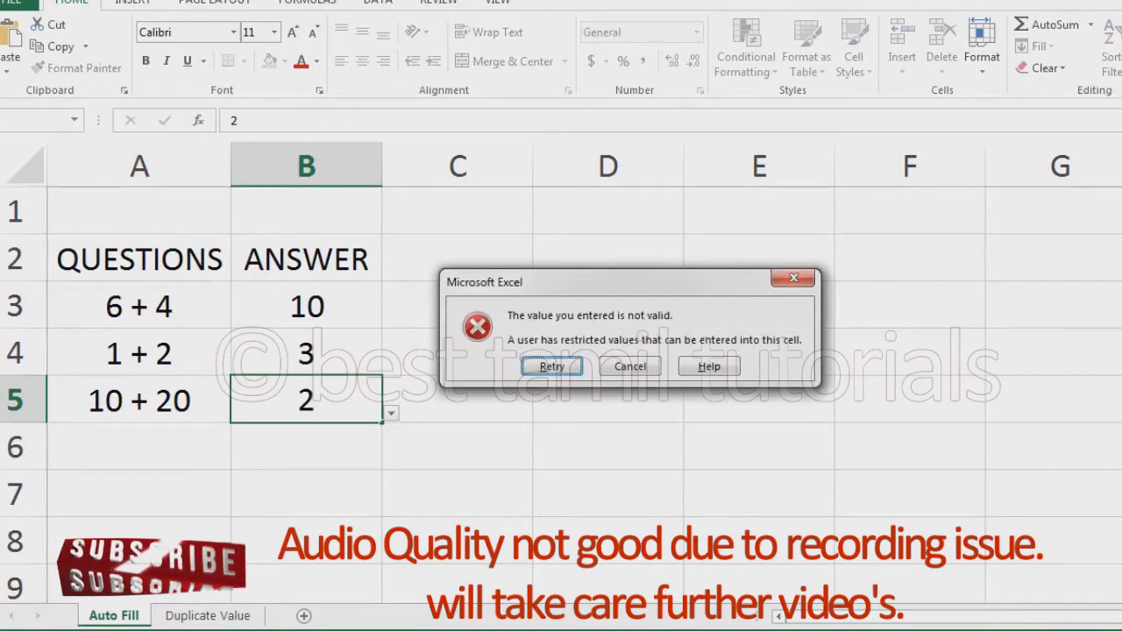
left_click(631, 367)
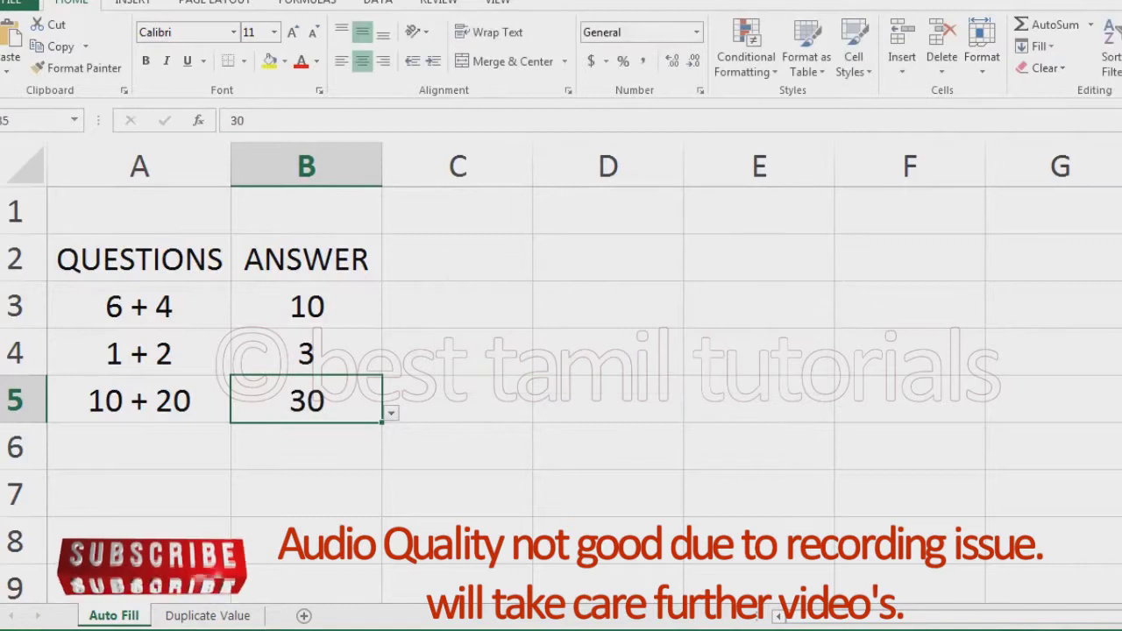
key("alt+Down")
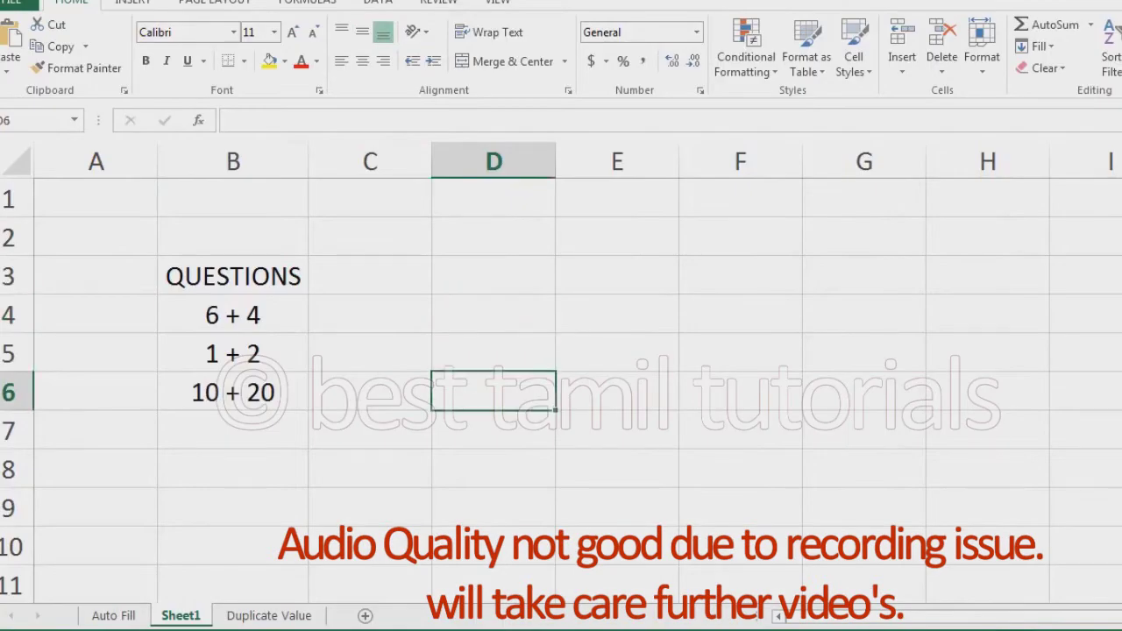
Type the heading ANSWER into C3 next to QUESTIONS
left_click(370, 276)
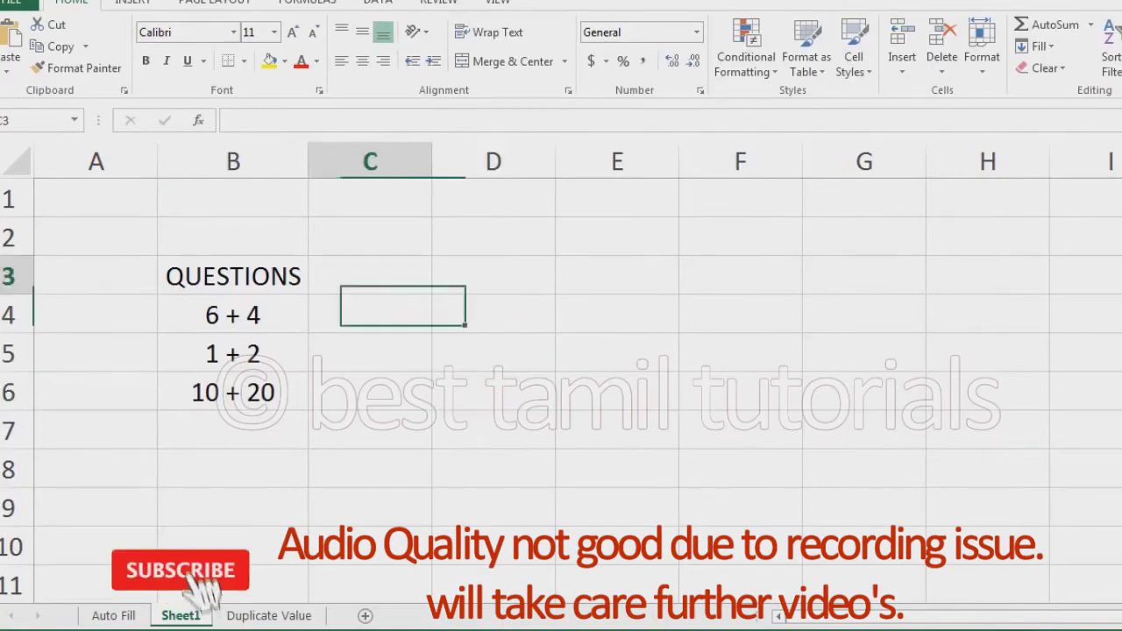
type("an")
key("BackSpace")
key("BackSpace")
type("ANSWER")
key("Return")
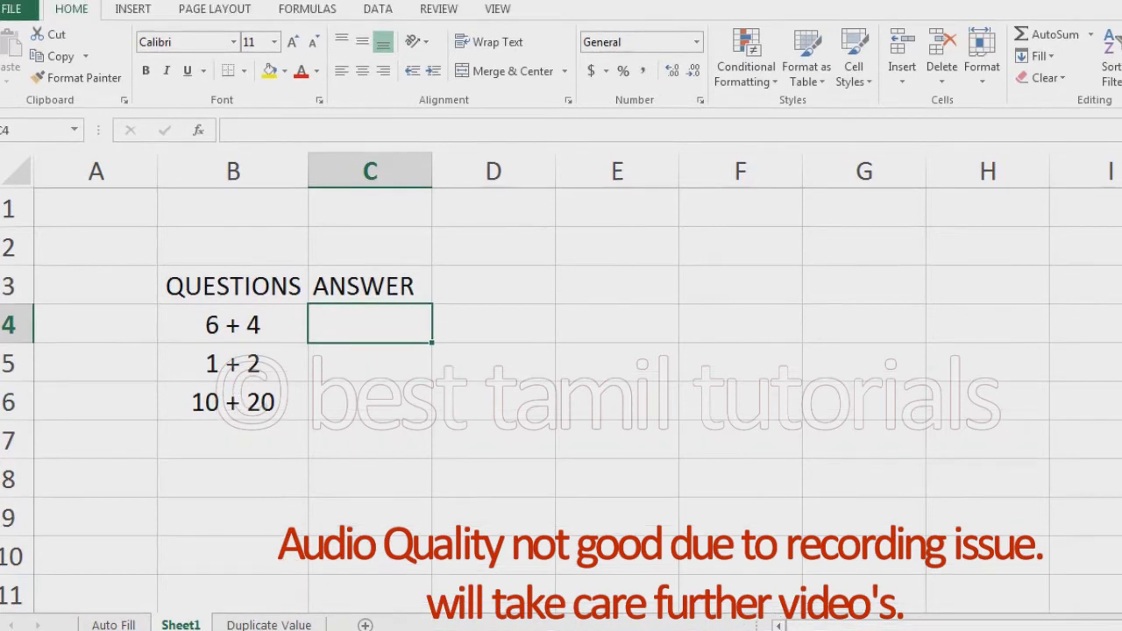
left_click(378, 9)
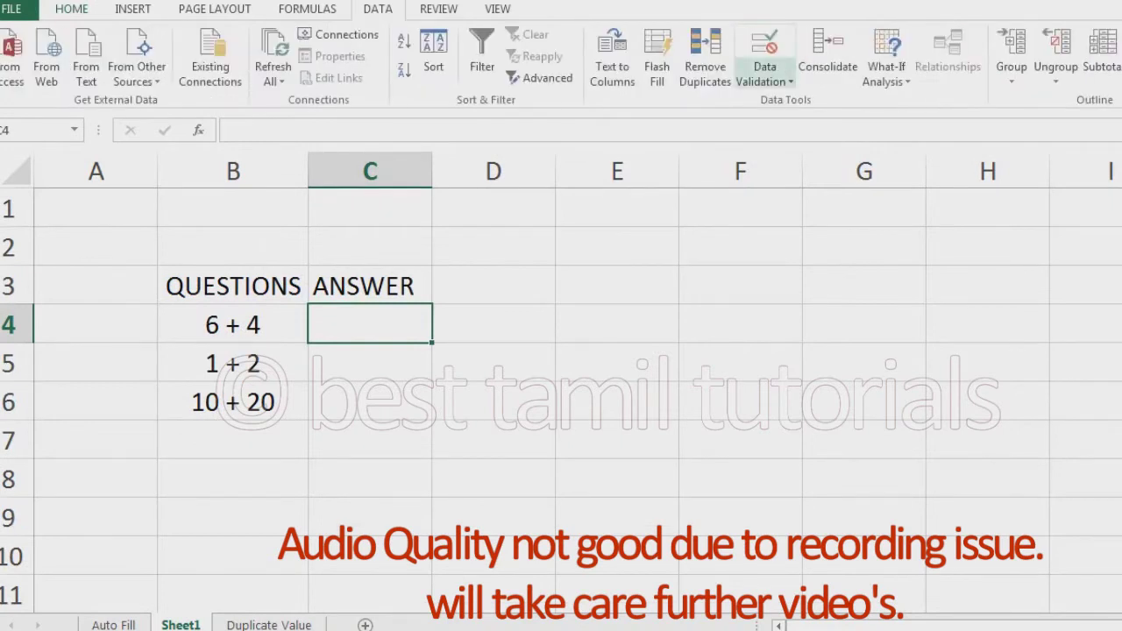
Give C4 list validation with the source 10, 3, 30, 50, 100, 500
left_click(764, 77)
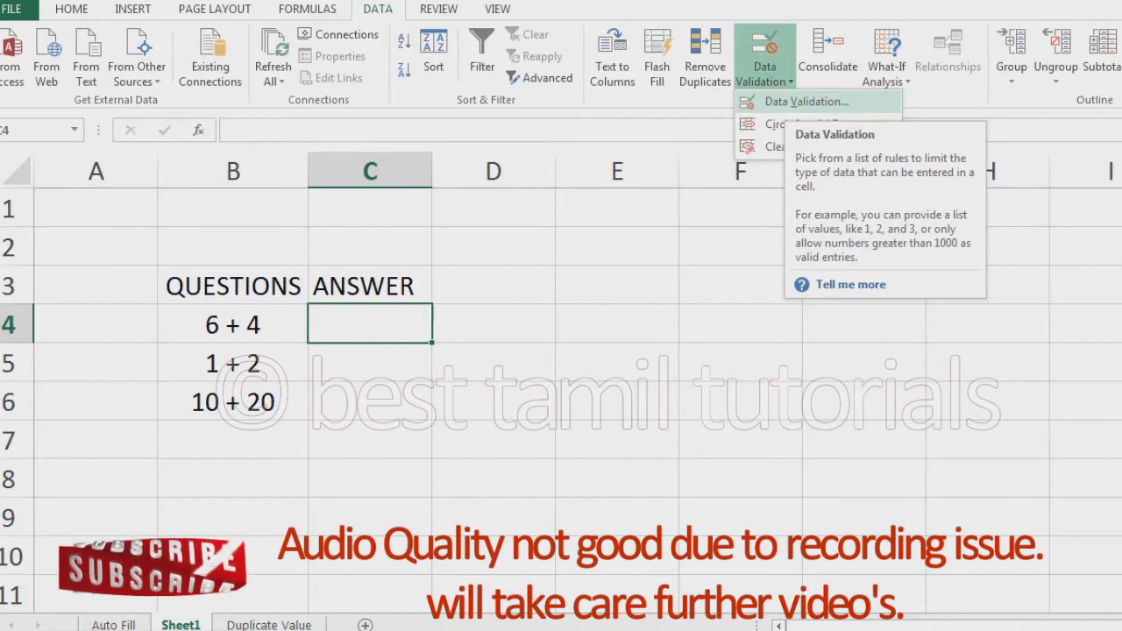
left_click(807, 102)
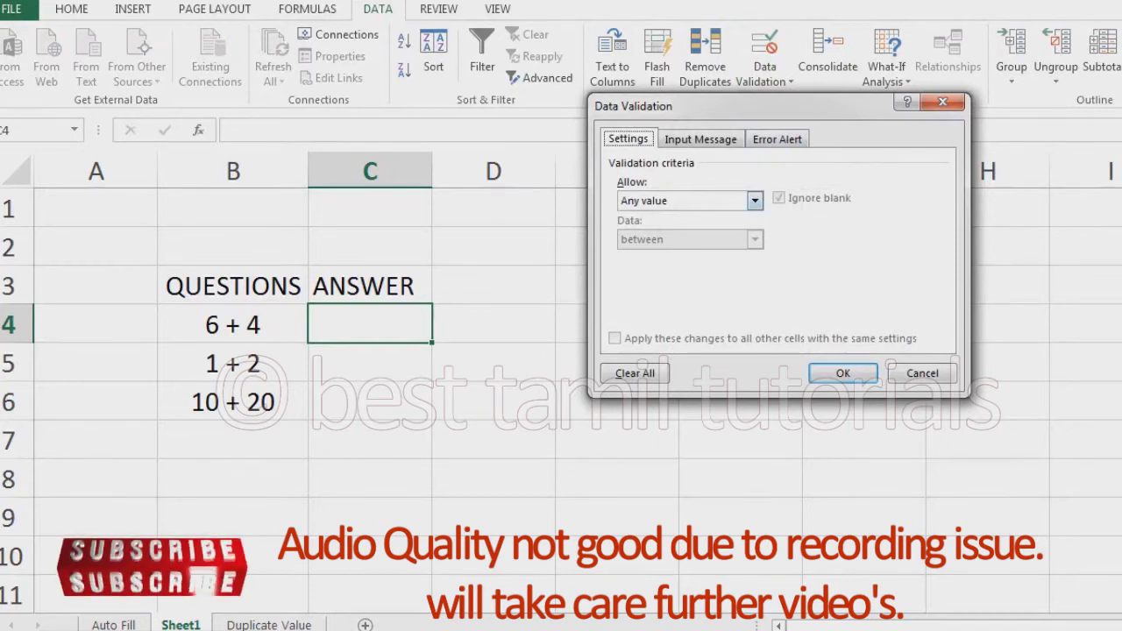
left_click(754, 200)
left_click(666, 254)
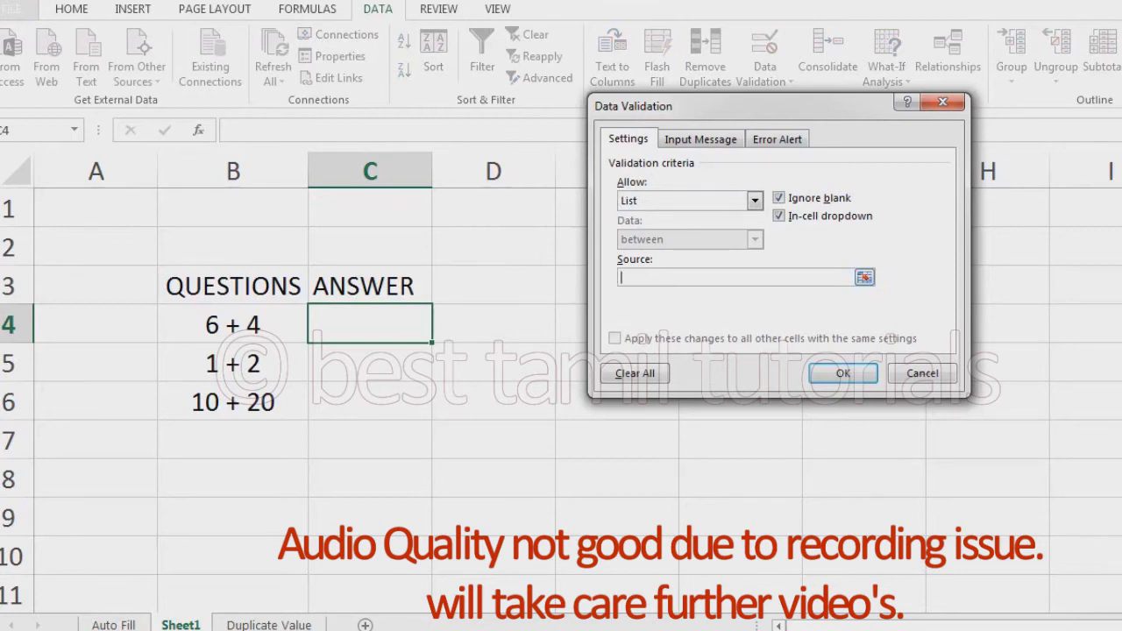
type("10")
type(", 3, ")
type("30, 50")
type(", 100,")
left_click(180, 605)
type("500")
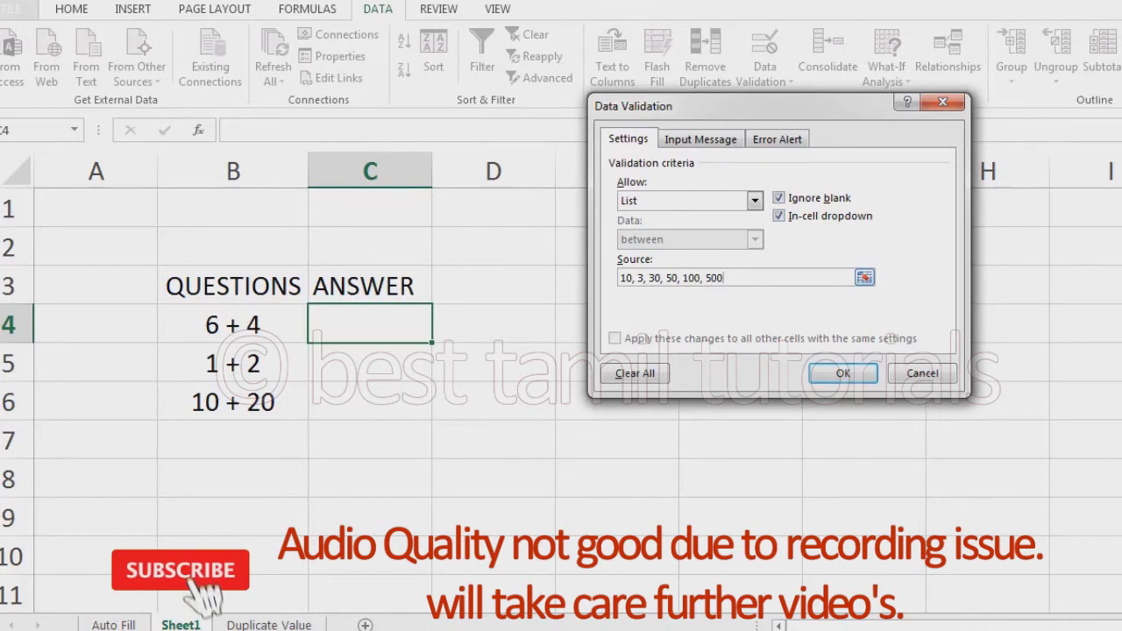
key("Return")
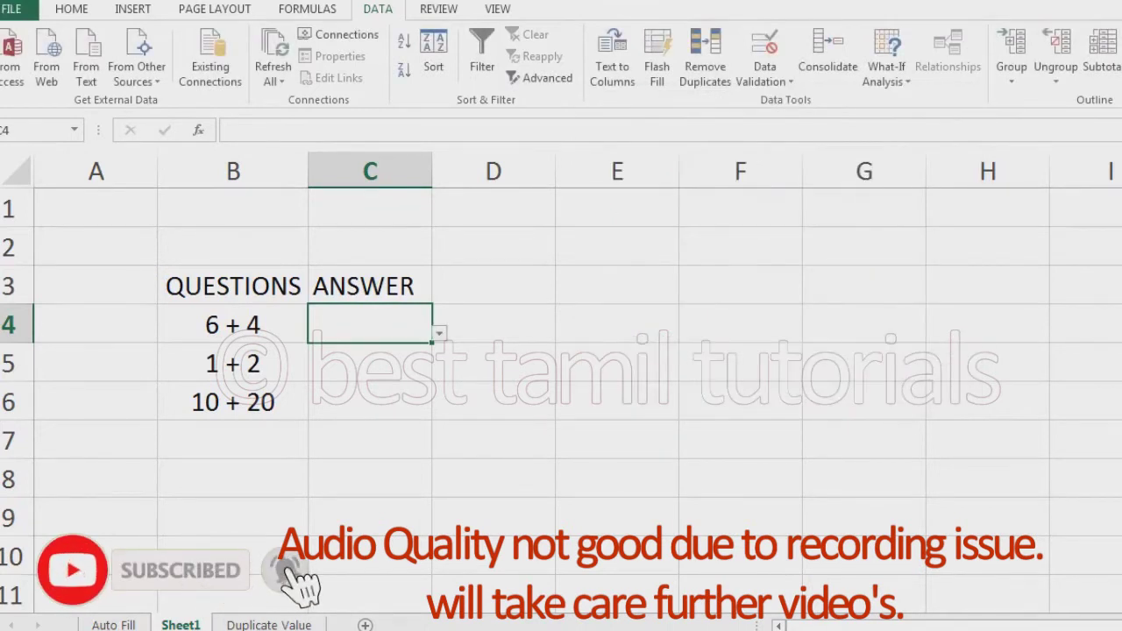
key("alt+Down")
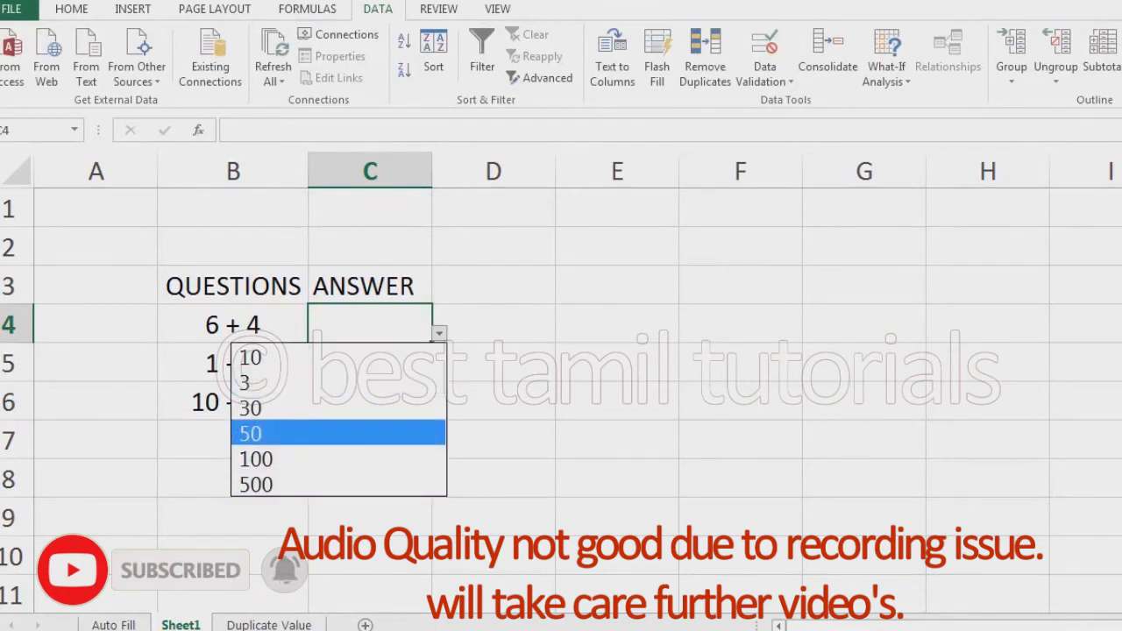
key("Escape")
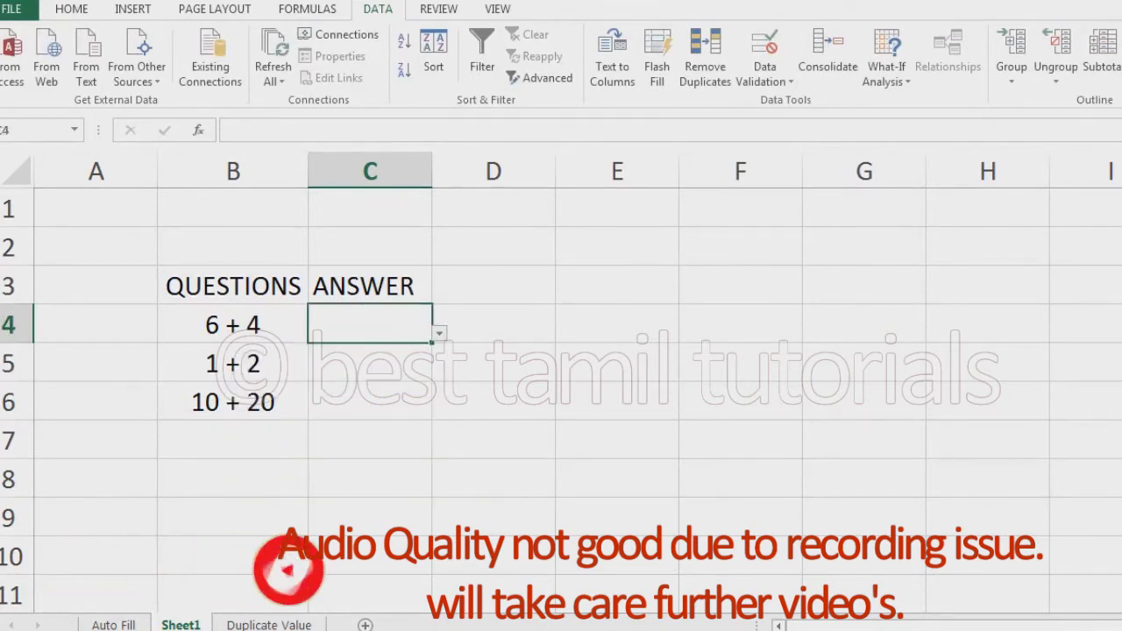
key("Down")
key("Down")
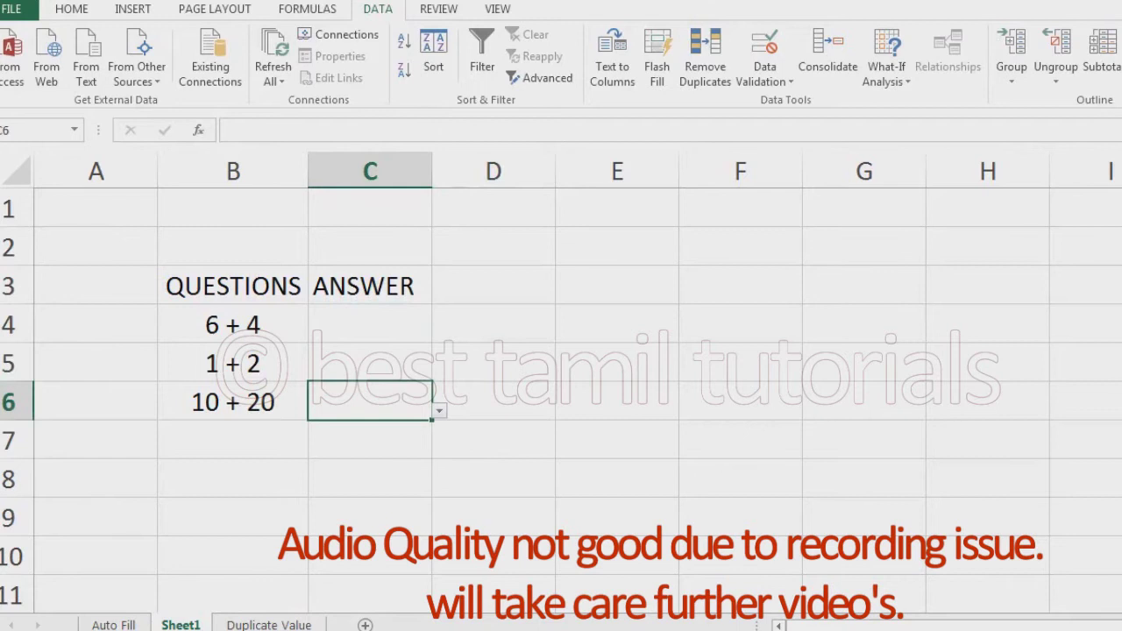
key("Down")
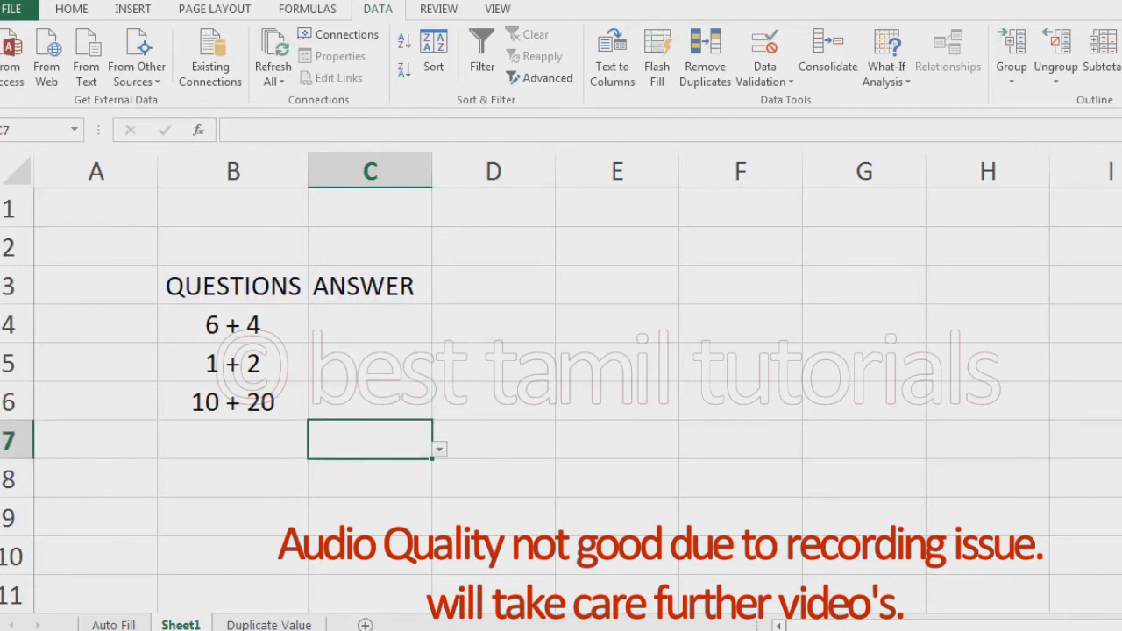
left_click(233, 439)
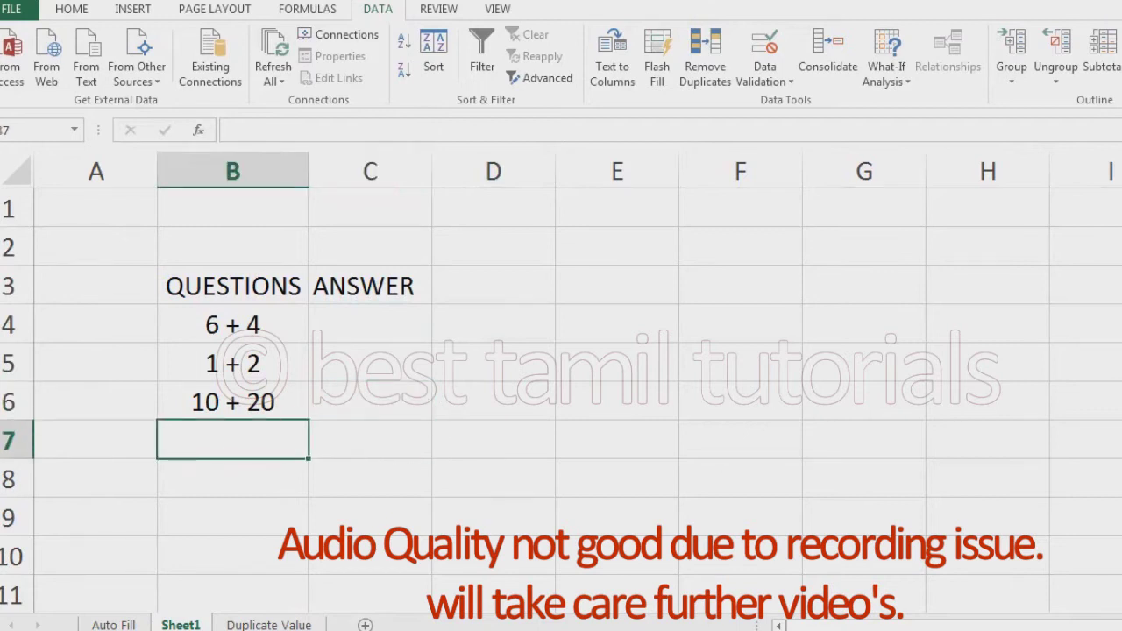
Add the question 500+0 in B7 and choose 500 from C7's drop-down
type("500")
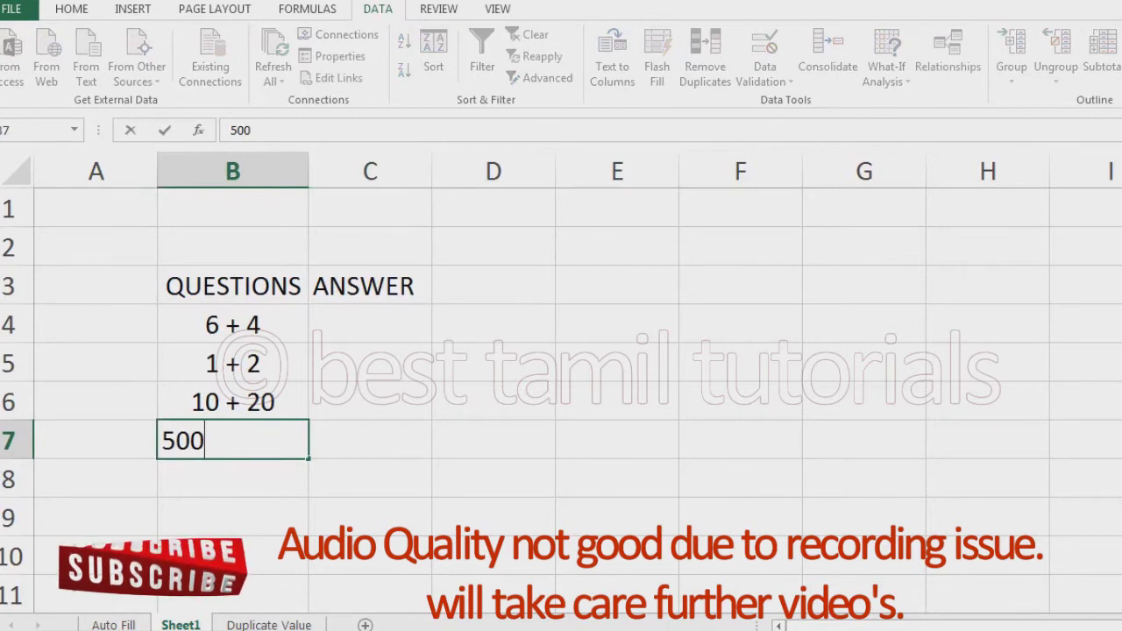
type("+0")
key("Return")
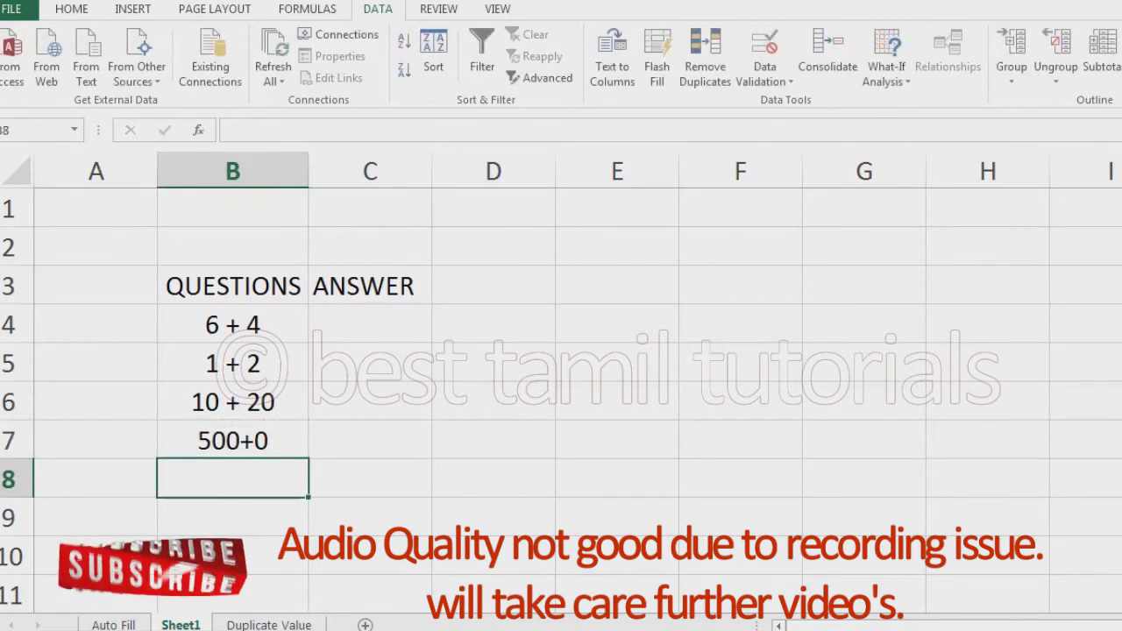
left_click(370, 325)
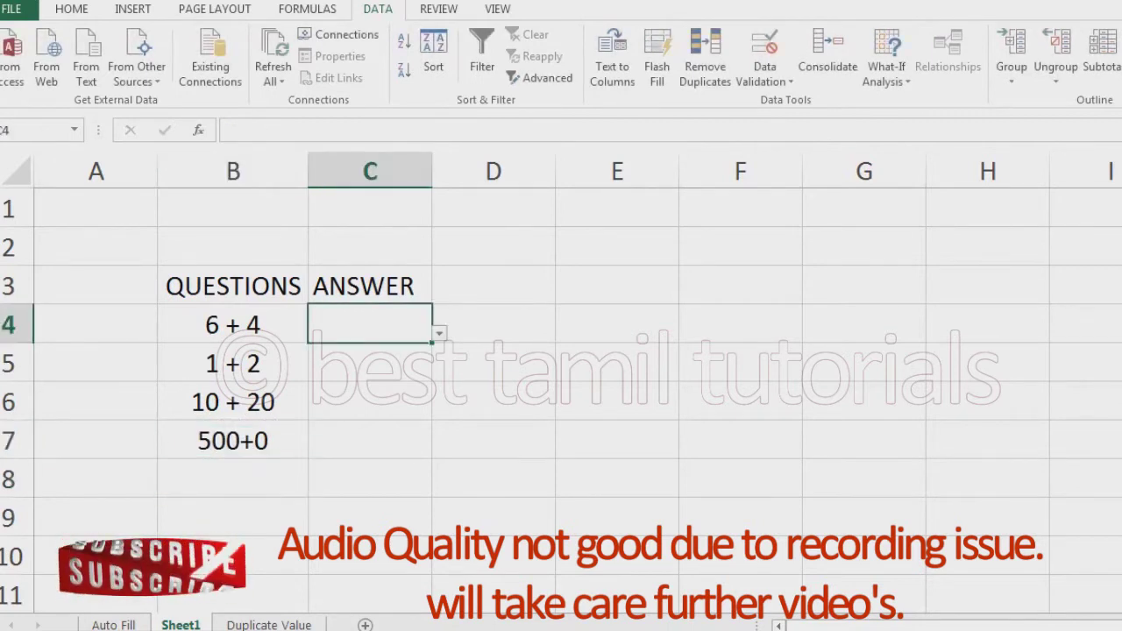
key("Down")
key("Down")
key("Down")
key("alt+Down")
key("Down")
key("Down")
key("Down")
key("Down")
key("Down")
key("Down")
key("Return")
Clear C7 and enter 6 to confirm the invalid-value warning appears
type("3")
key("ctrl+Return")
key("Delete")
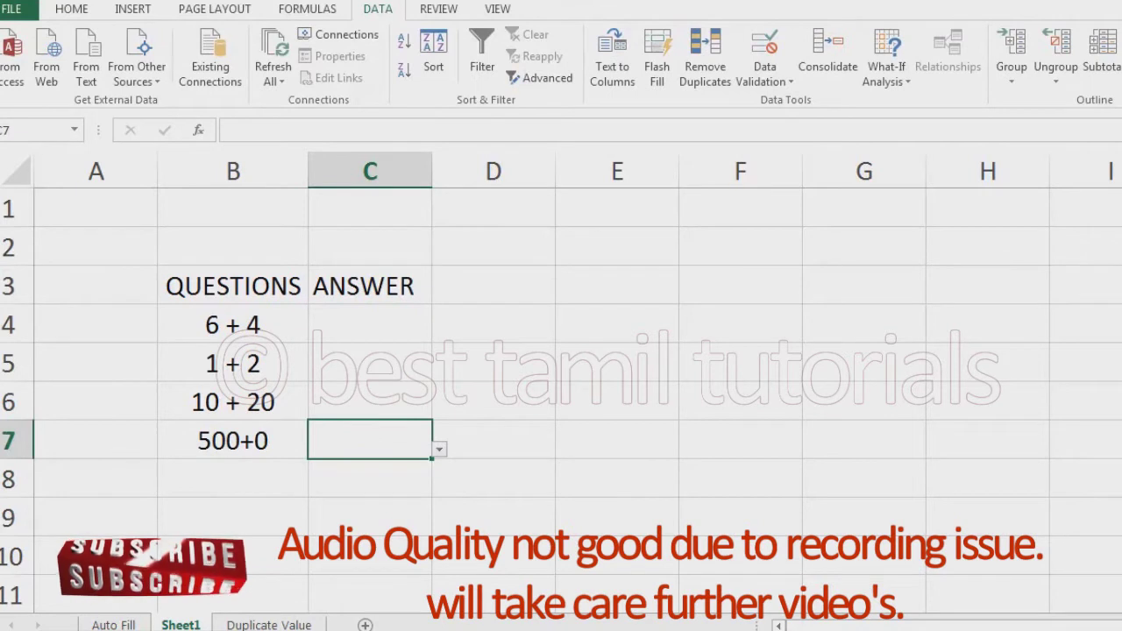
type("6")
key("Return")
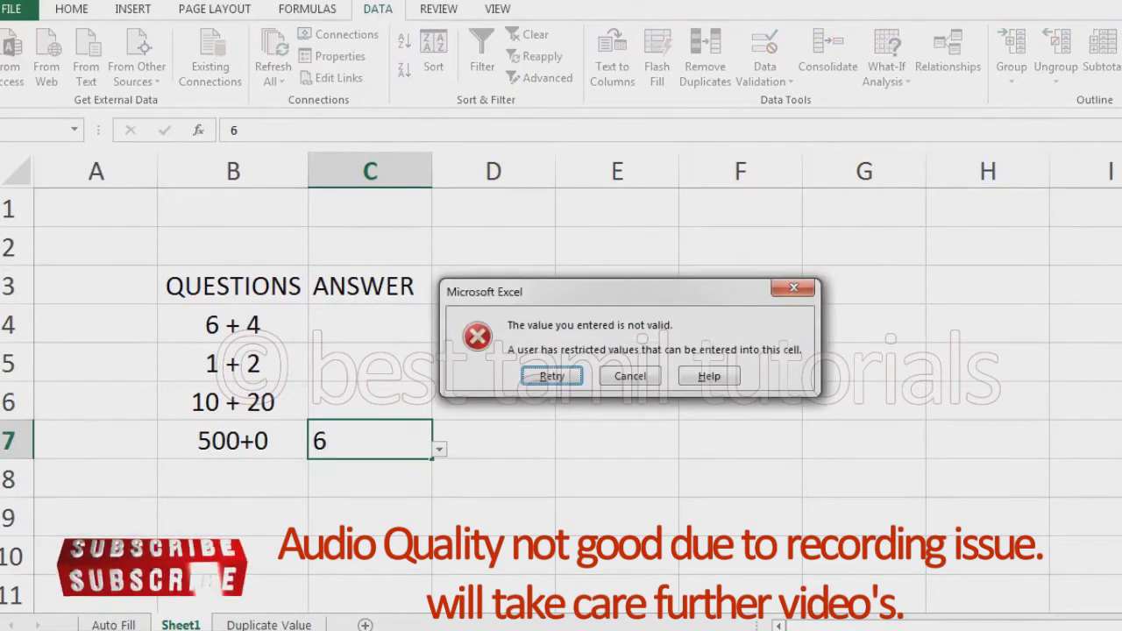
key("Return")
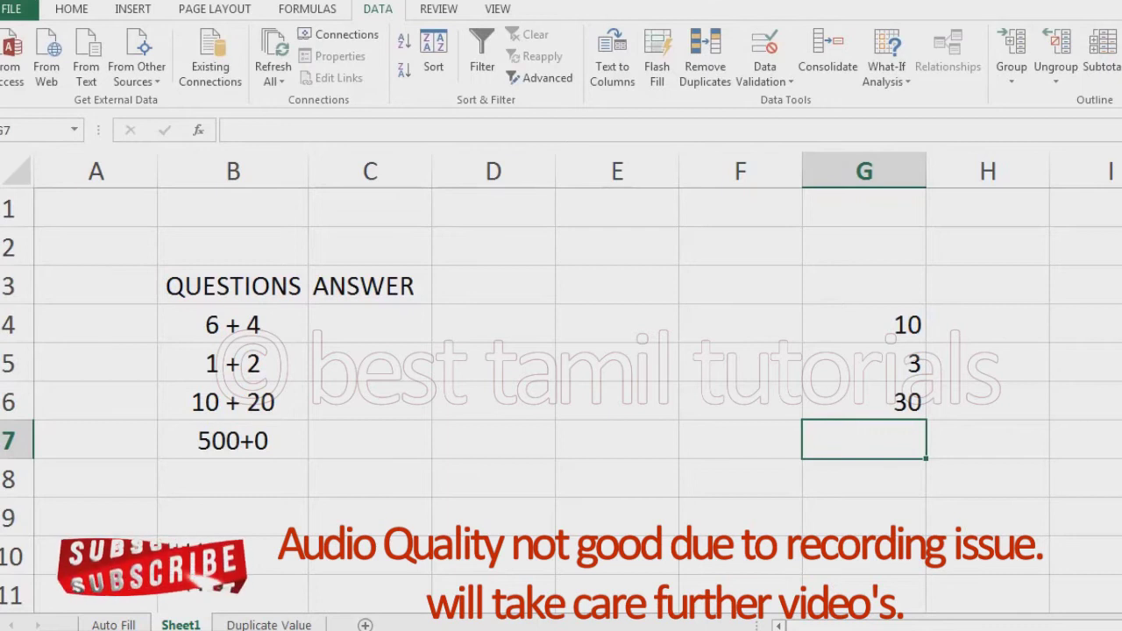
Open Data Validation for the answer cells and set Allow to List
left_click_drag(370, 324, 370, 440)
left_click(765, 65)
left_click(370, 324)
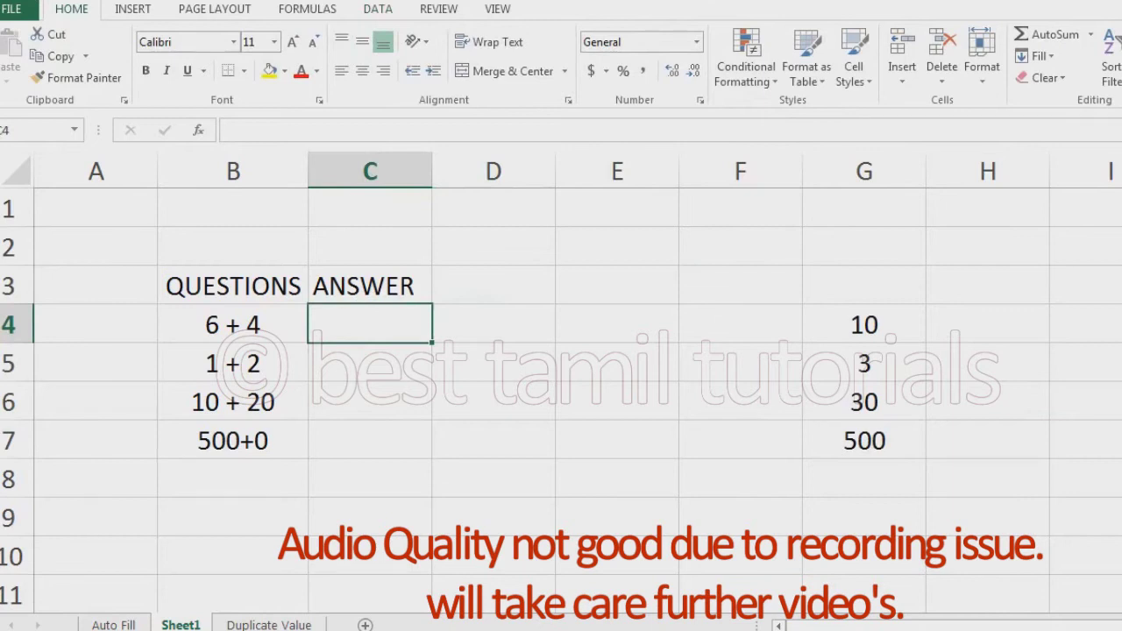
left_click(377, 8)
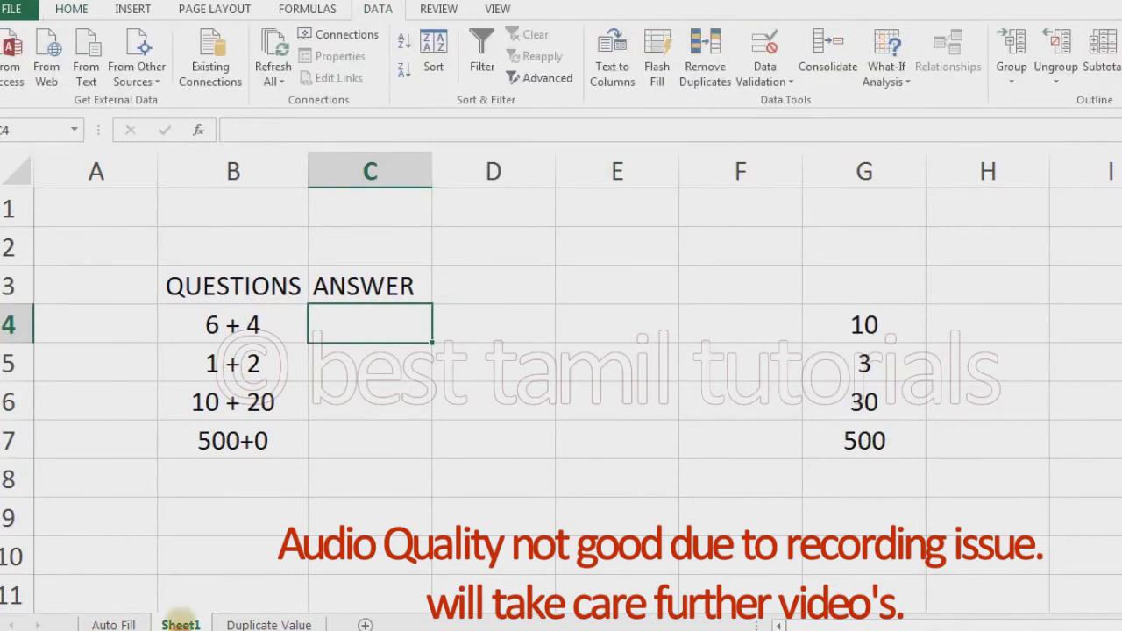
left_click(765, 66)
left_click(793, 101)
key("Tab")
key("alt+Down")
key("Down")
key("Down")
key("Down")
key("Return")
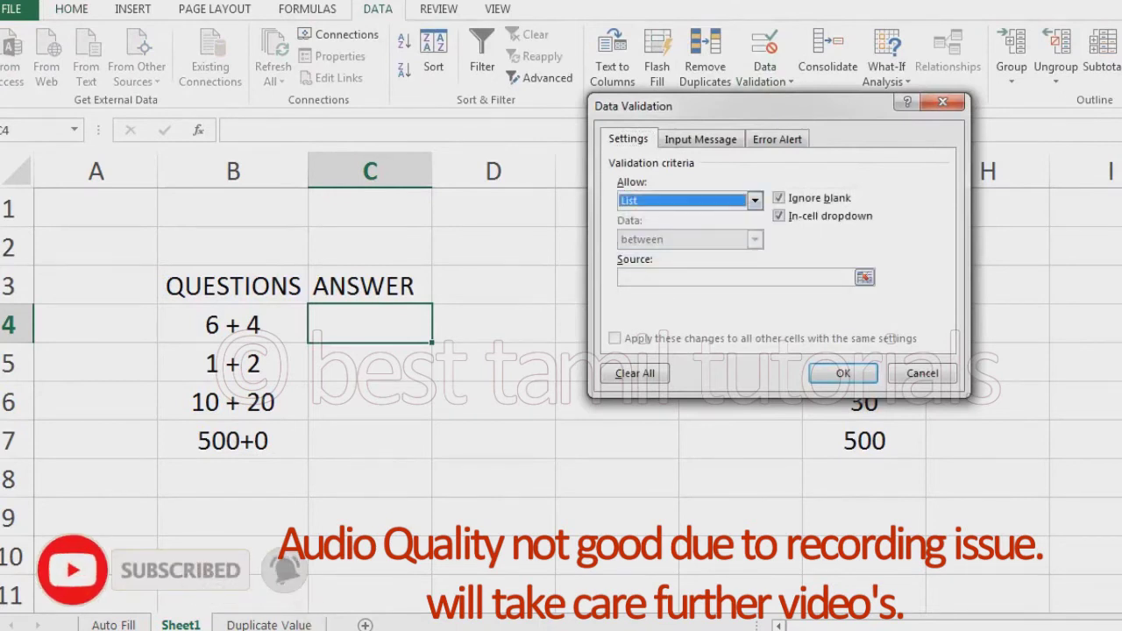
Point the list source at =$G$4:$G$7 and apply the validation
left_click(865, 277)
left_click_drag(864, 325, 864, 440)
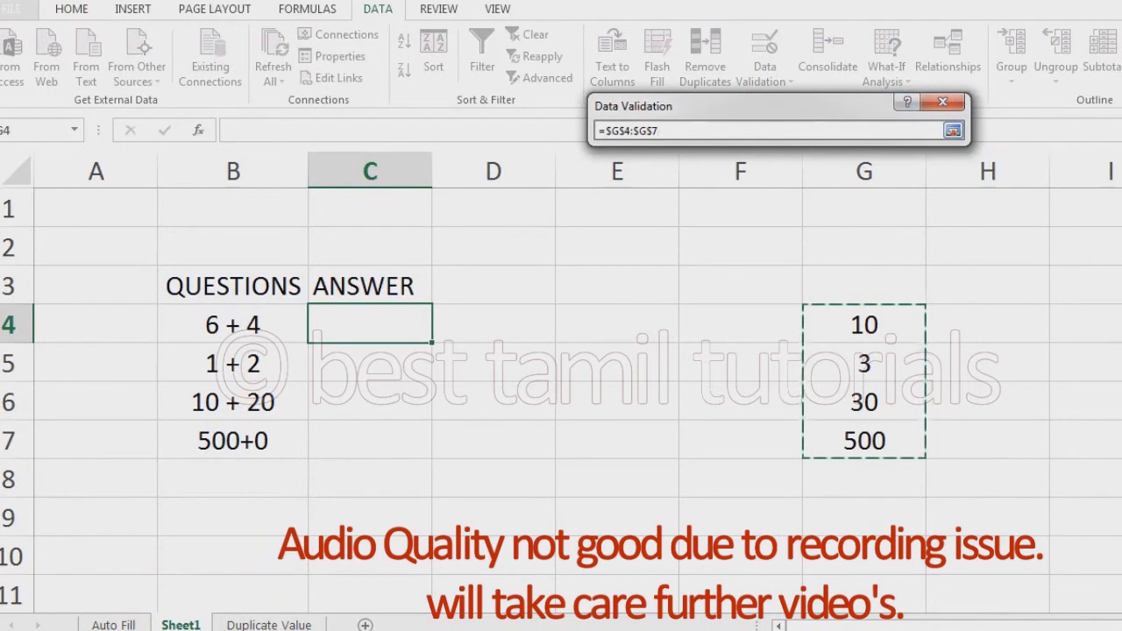
key("Return")
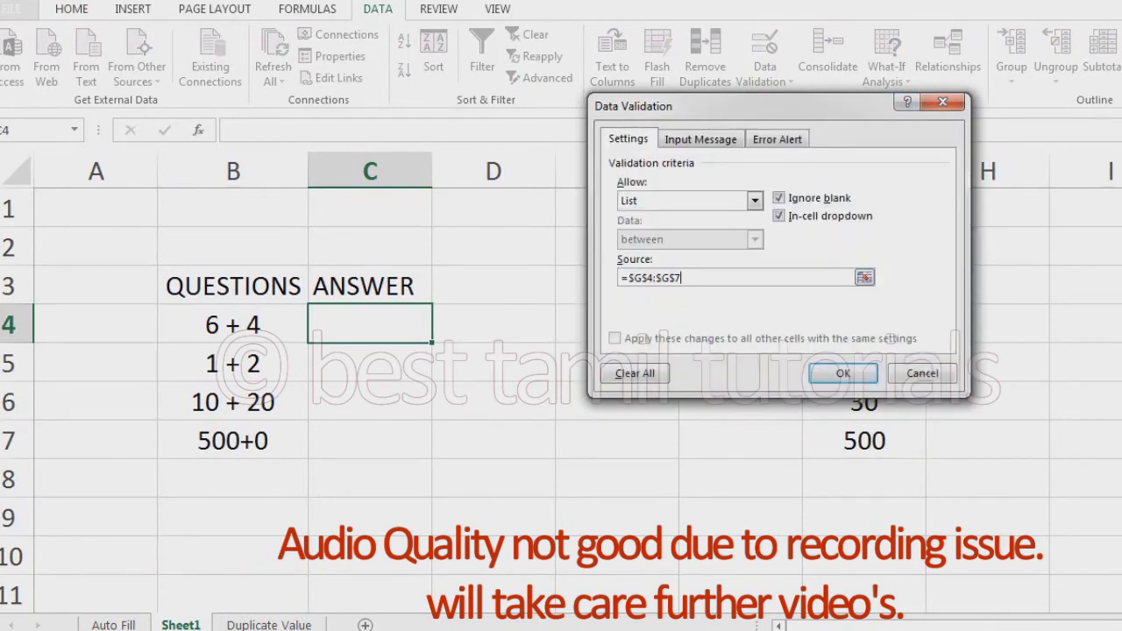
key("Return")
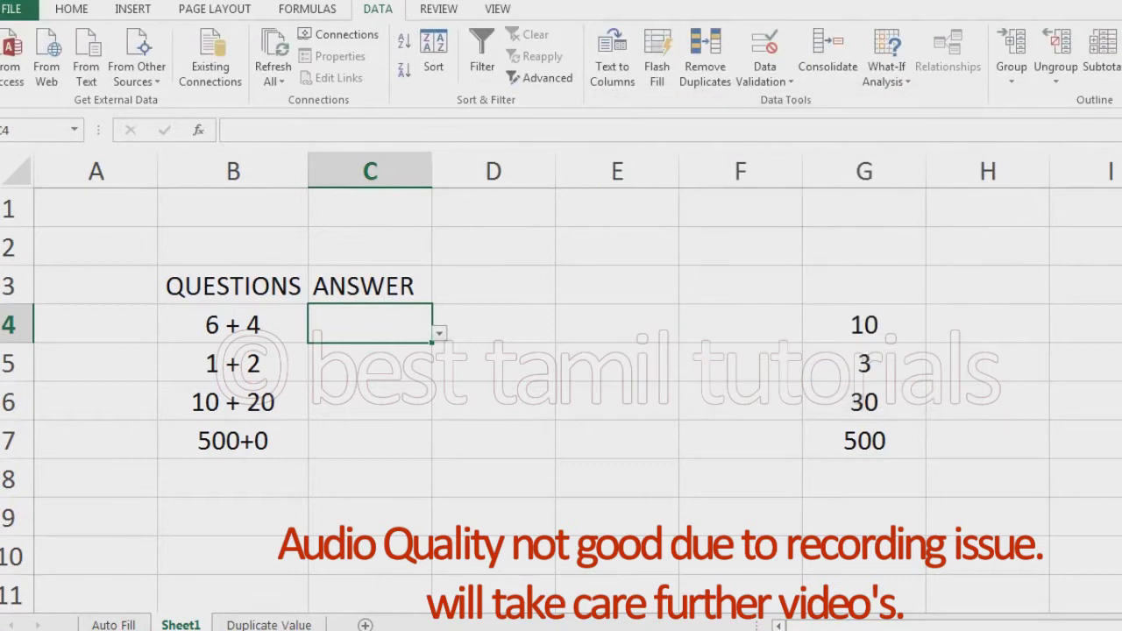
key("alt+Down")
key("Down")
key("Down")
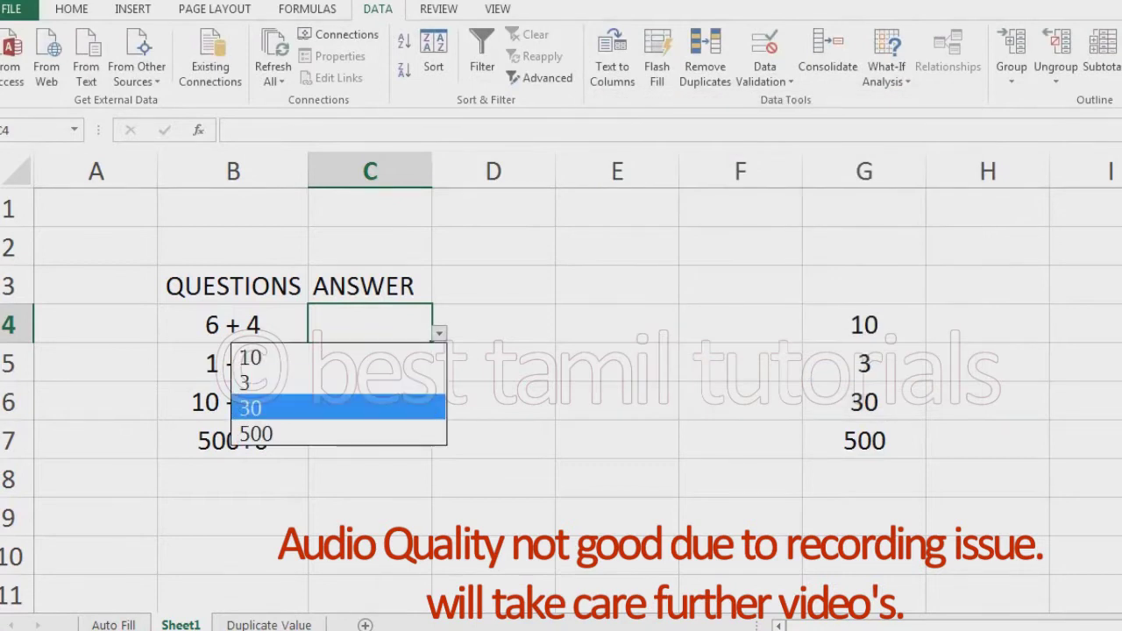
key("Up")
key("Down")
key("Up")
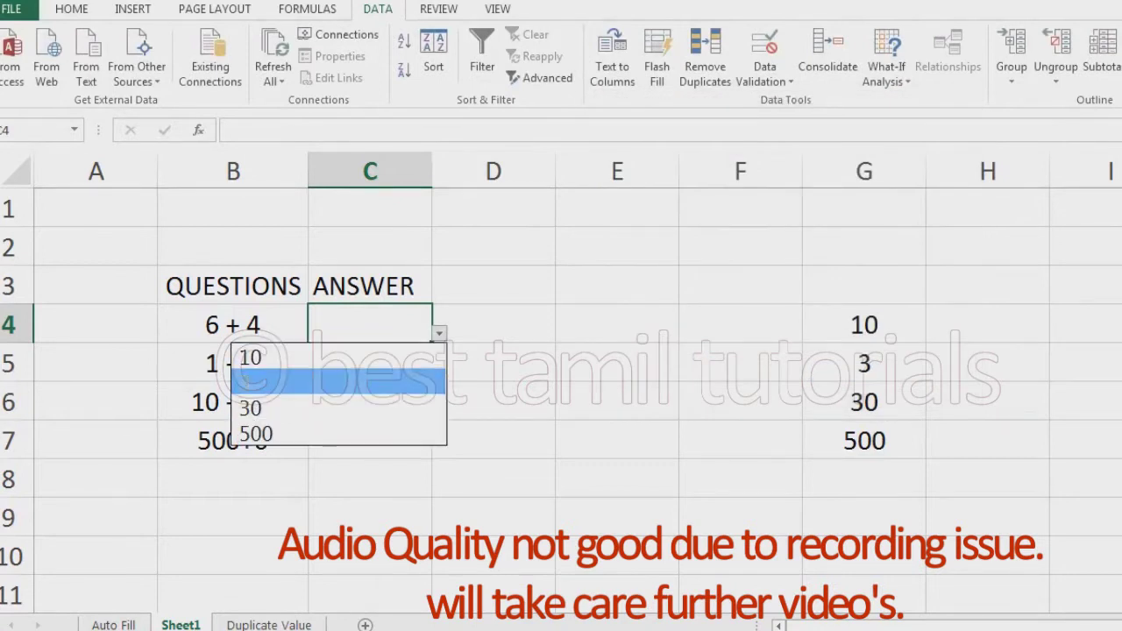
key("Up")
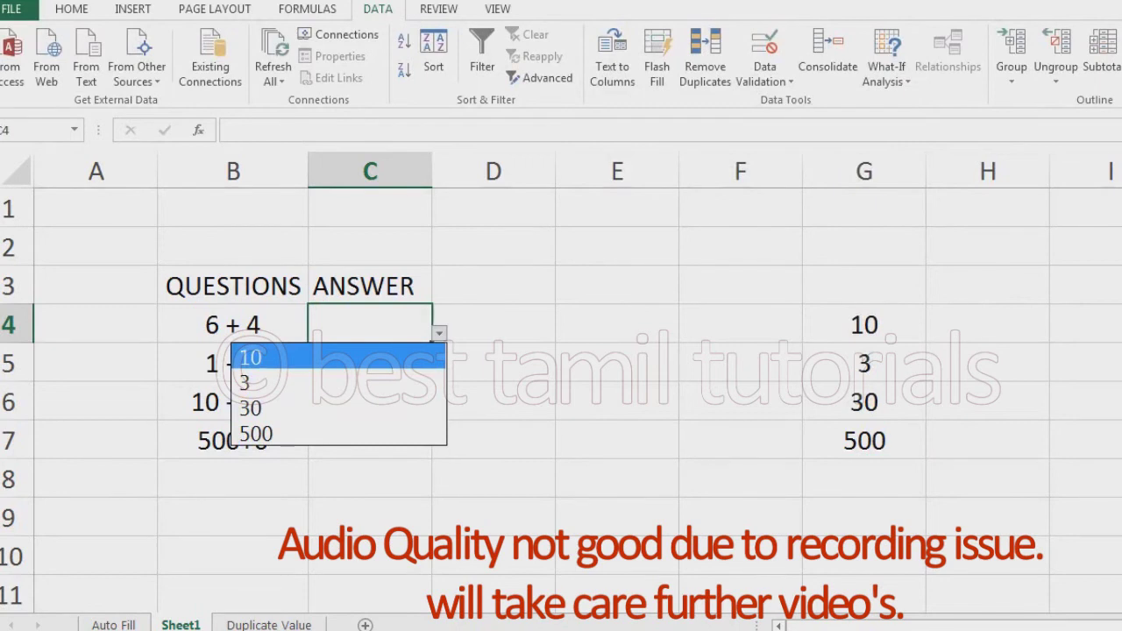
key("Escape")
left_click(864, 171)
Hide column G and check that C4's drop-down still shows the answers
right_click(866, 174)
left_click(914, 428)
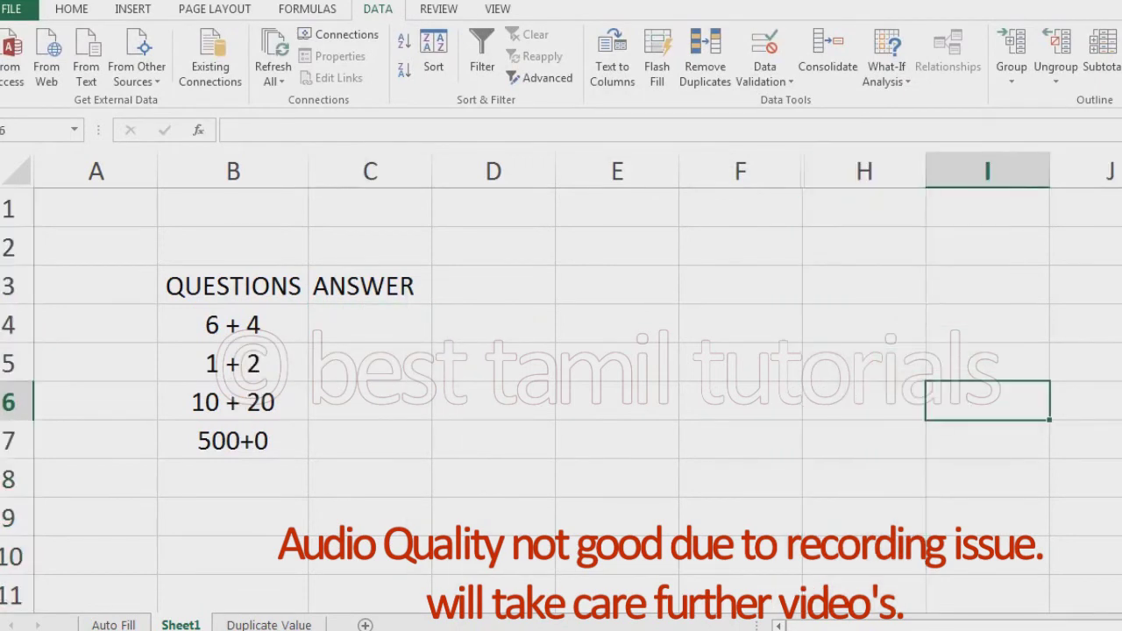
left_click(370, 324)
left_click(438, 333)
key("Escape")
Copy C4's drop-down validation into C5
key("ctrl+c")
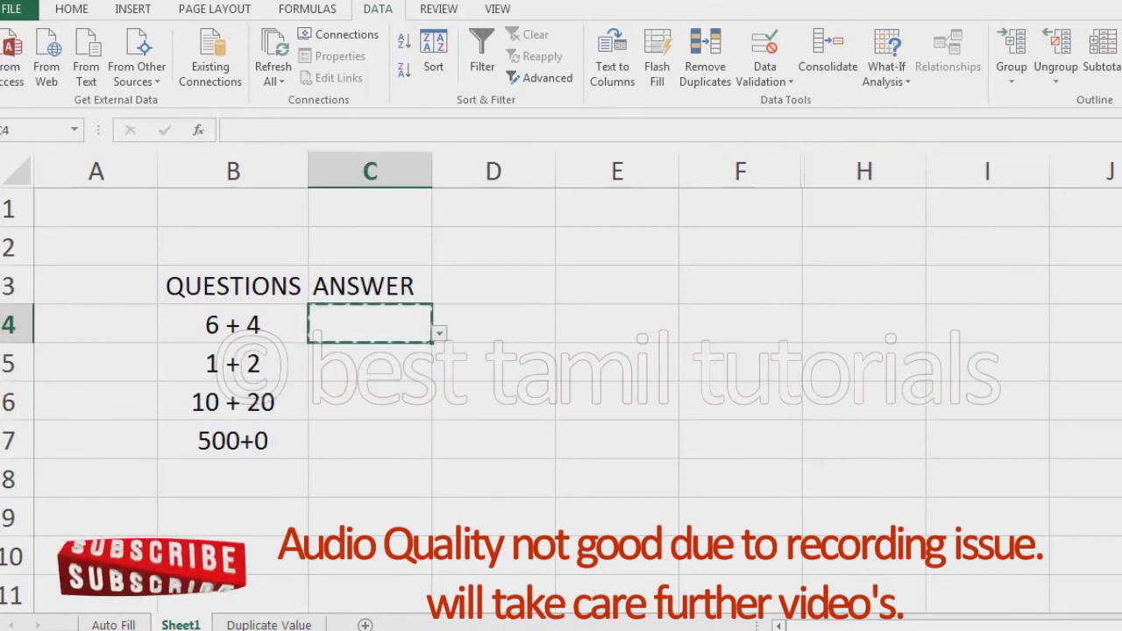
key("Down")
key("ctrl+v")
key("ctrl")
key("ctrl")
key("Return")
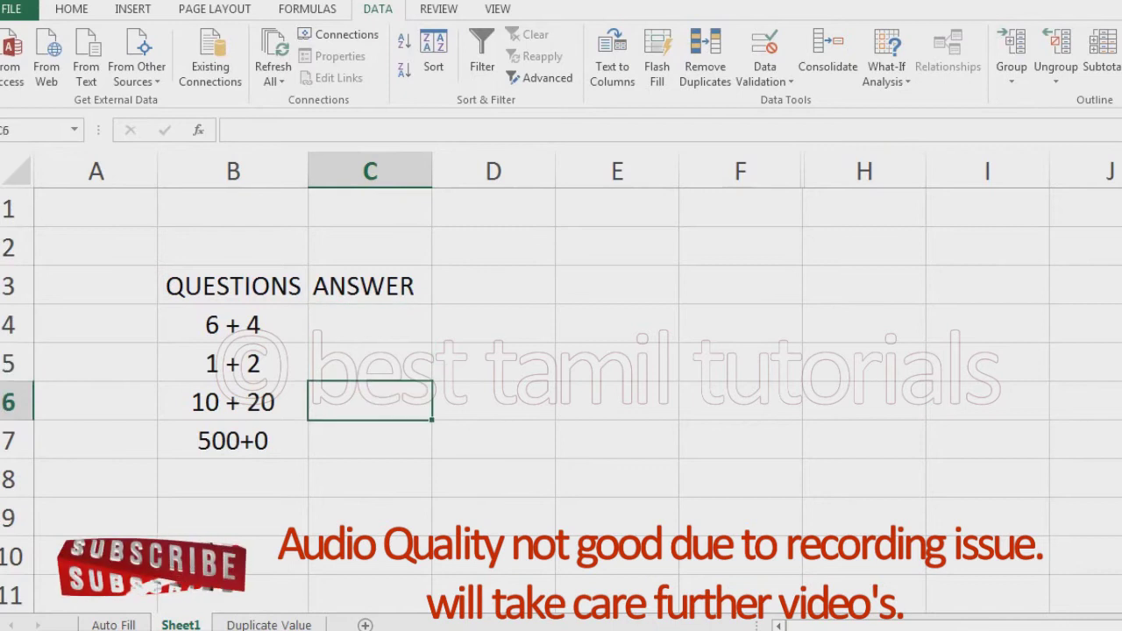